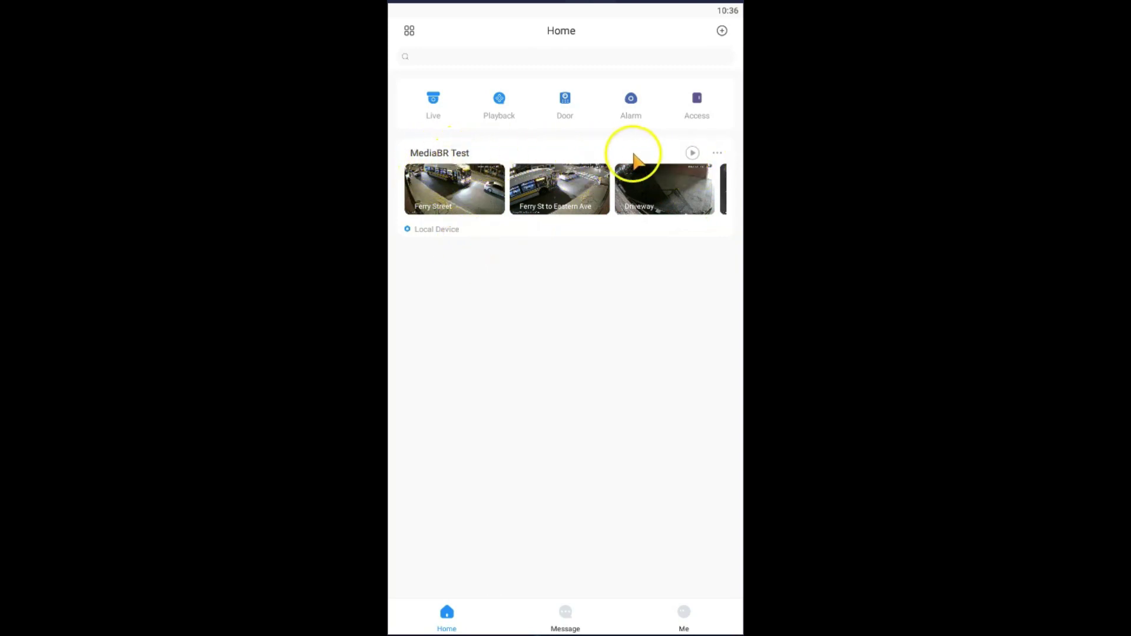
# Start the MediaBR Test live view and select the Ferry Street camera pane
pyautogui.click(692, 154)
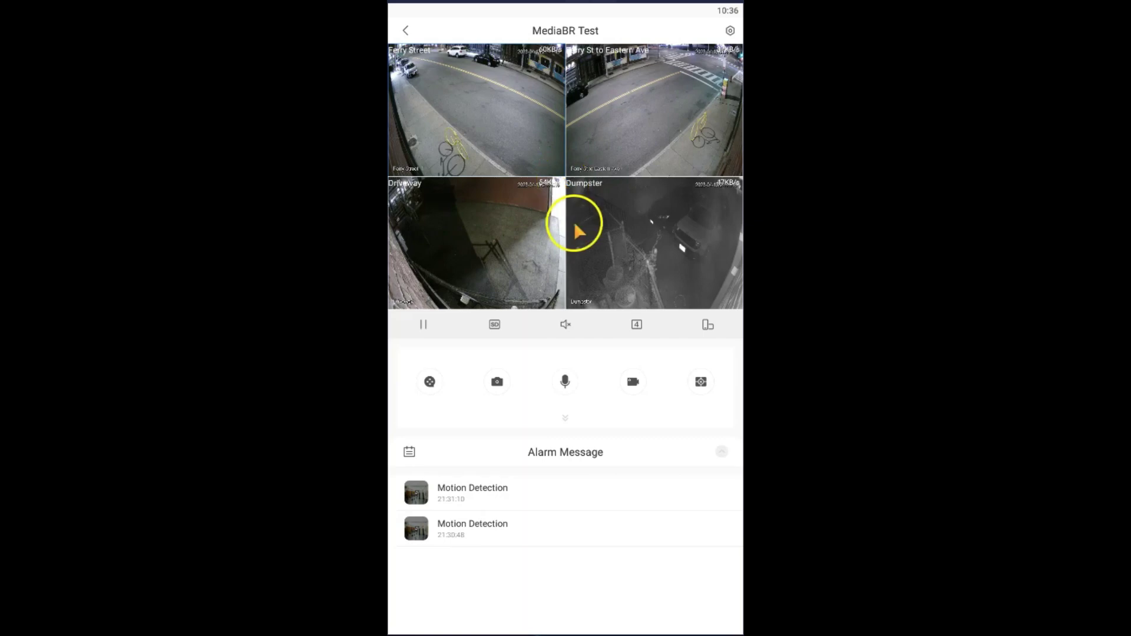
pyautogui.click(577, 195)
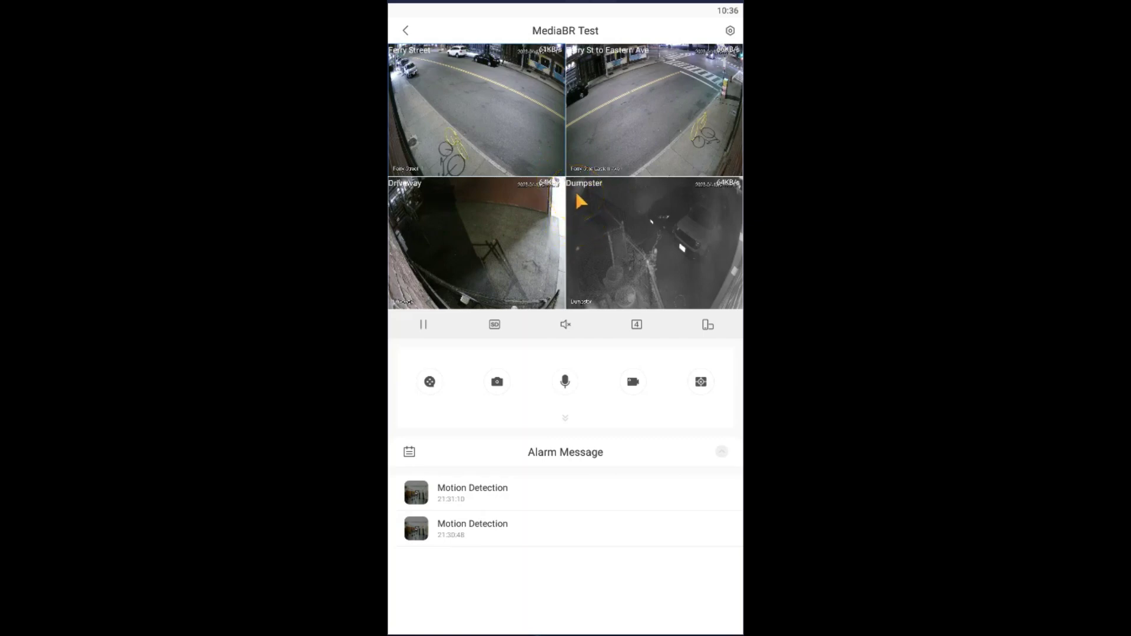
pyautogui.click(510, 111)
pyautogui.click(636, 111)
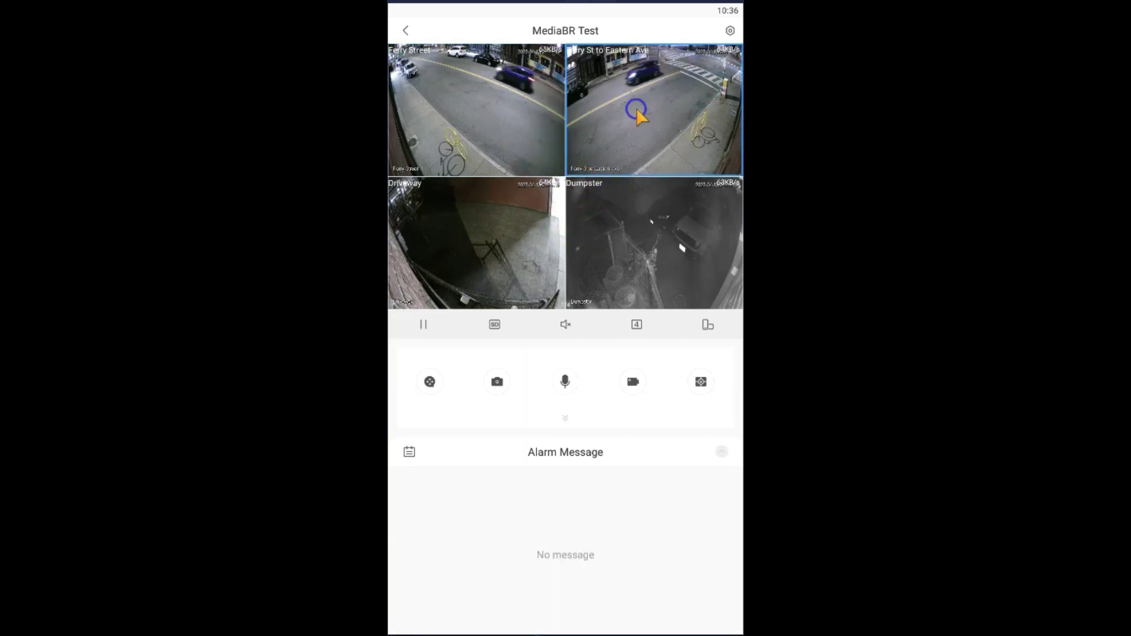
pyautogui.click(533, 102)
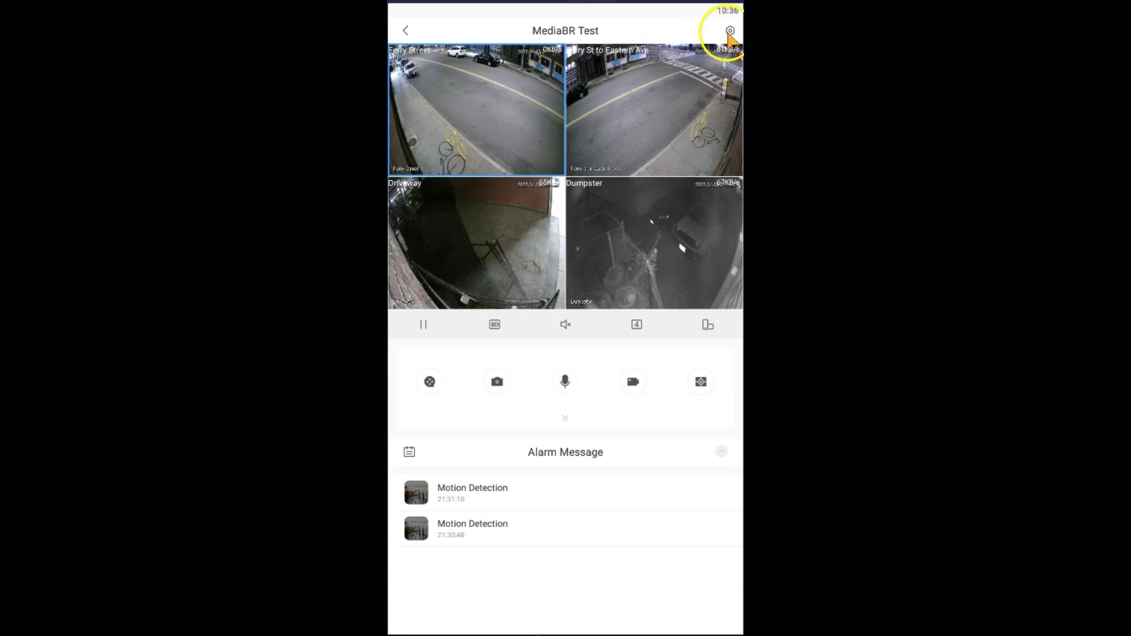
# From the Ferry Street camera, open the recorder's Remote Configuration with Video Detection expanded
pyautogui.click(730, 31)
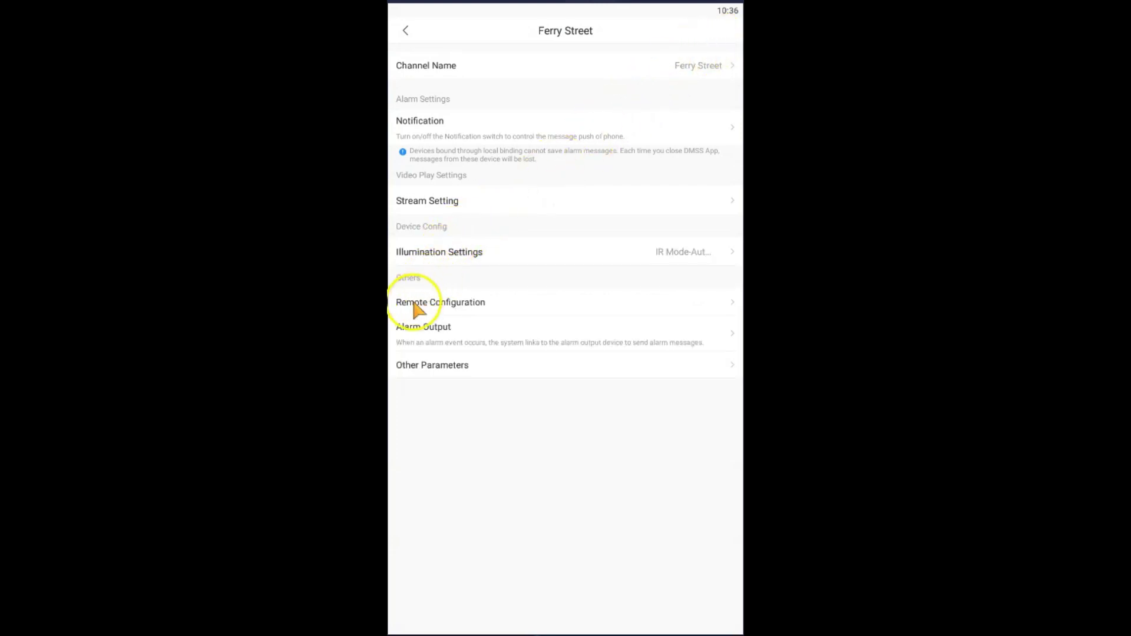
pyautogui.click(448, 307)
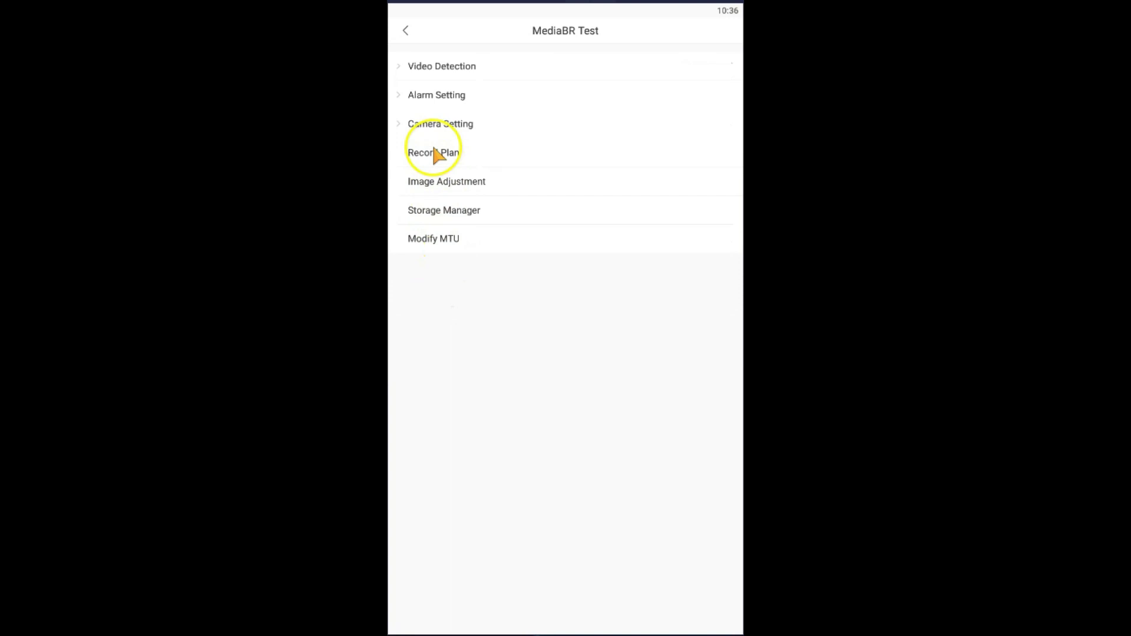
pyautogui.click(398, 67)
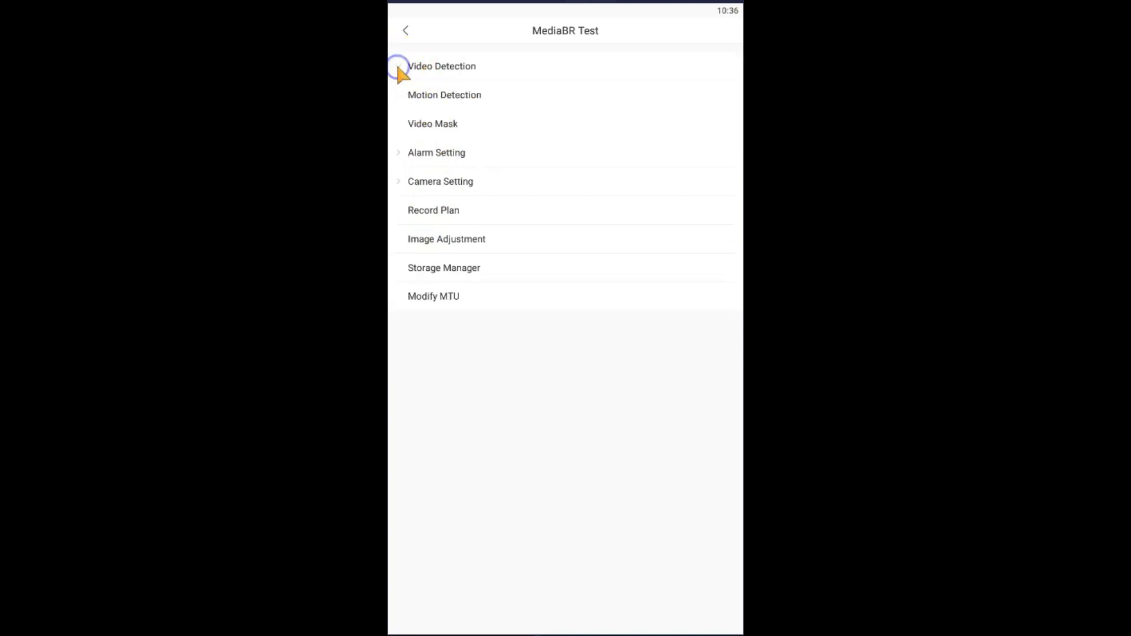
# Open Motion Detection and enable Advanced Configuration, showing sensitivity 60 and anti-dither 5s
pyautogui.click(425, 97)
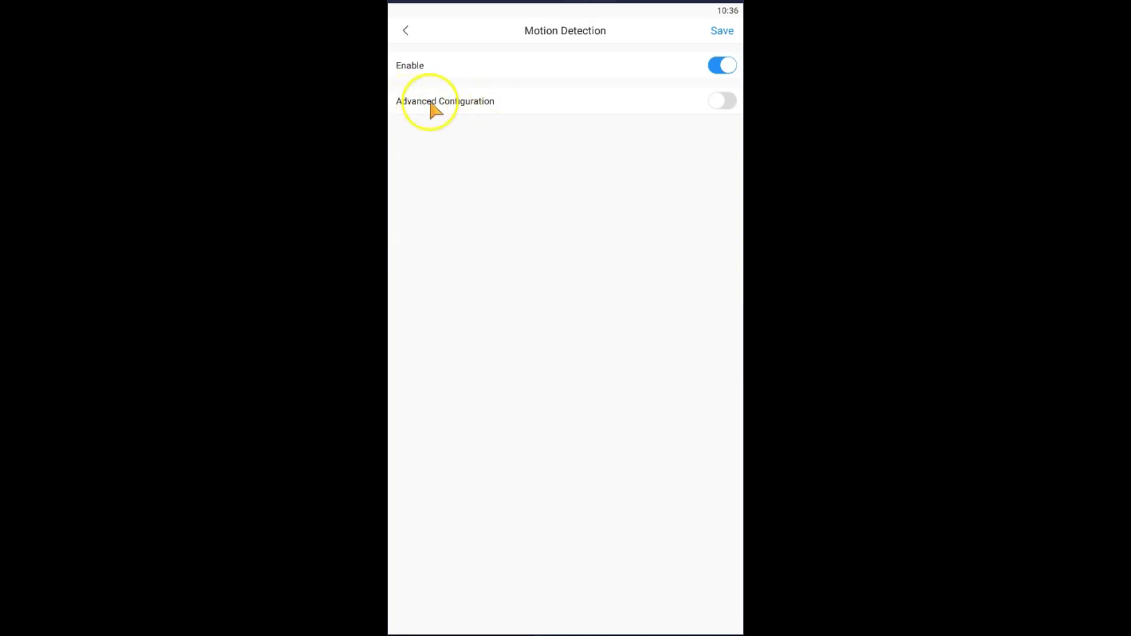
pyautogui.click(719, 102)
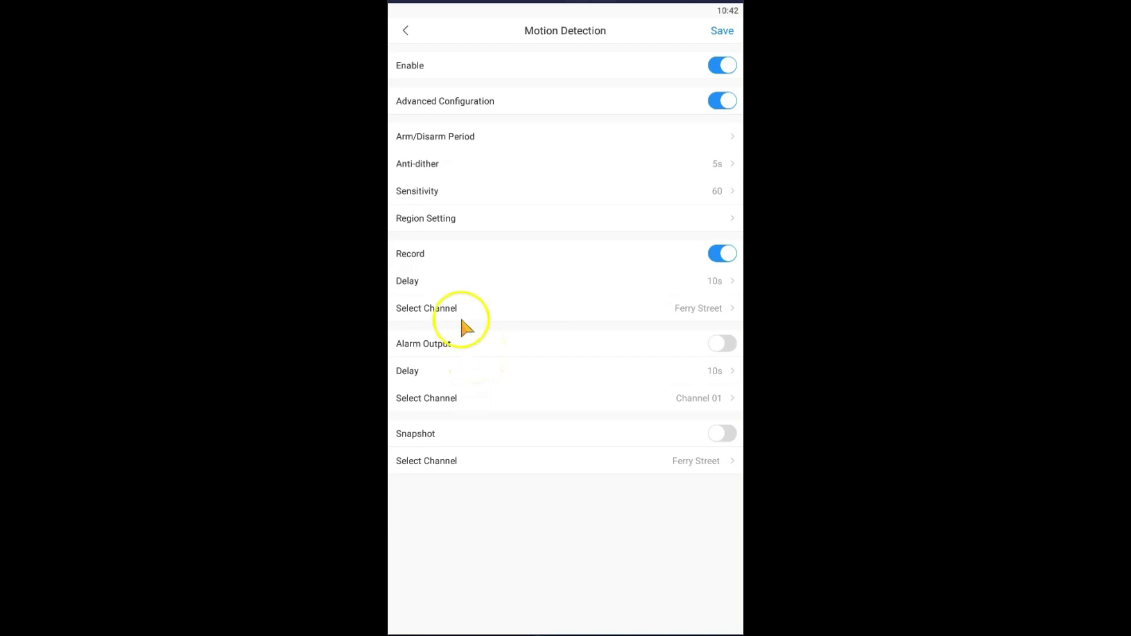
pyautogui.click(415, 198)
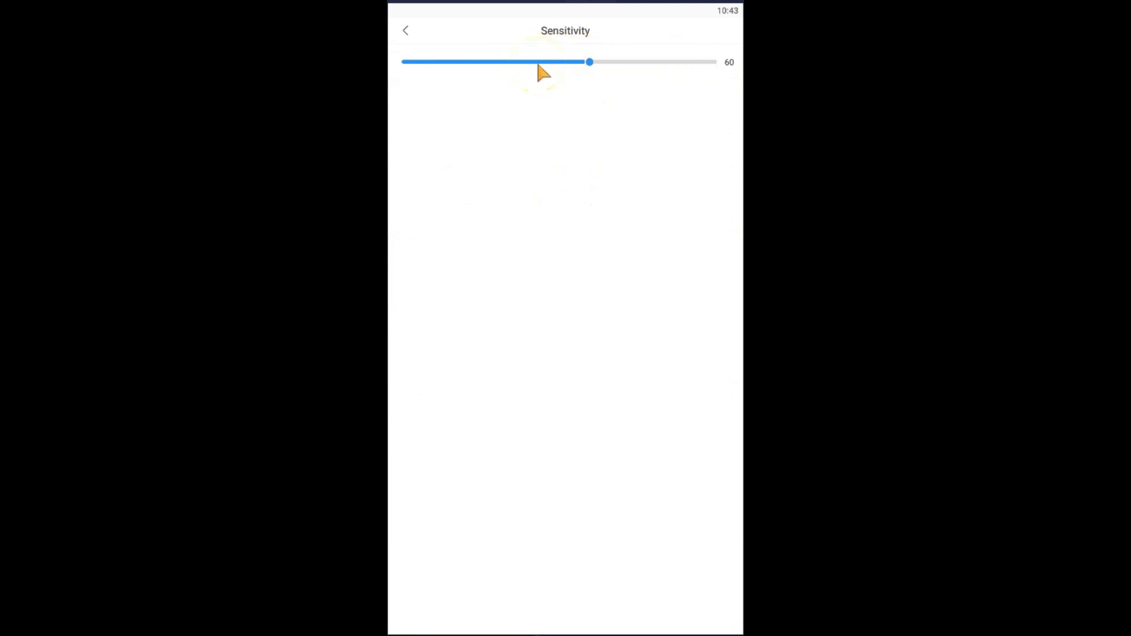
pyautogui.click(405, 30)
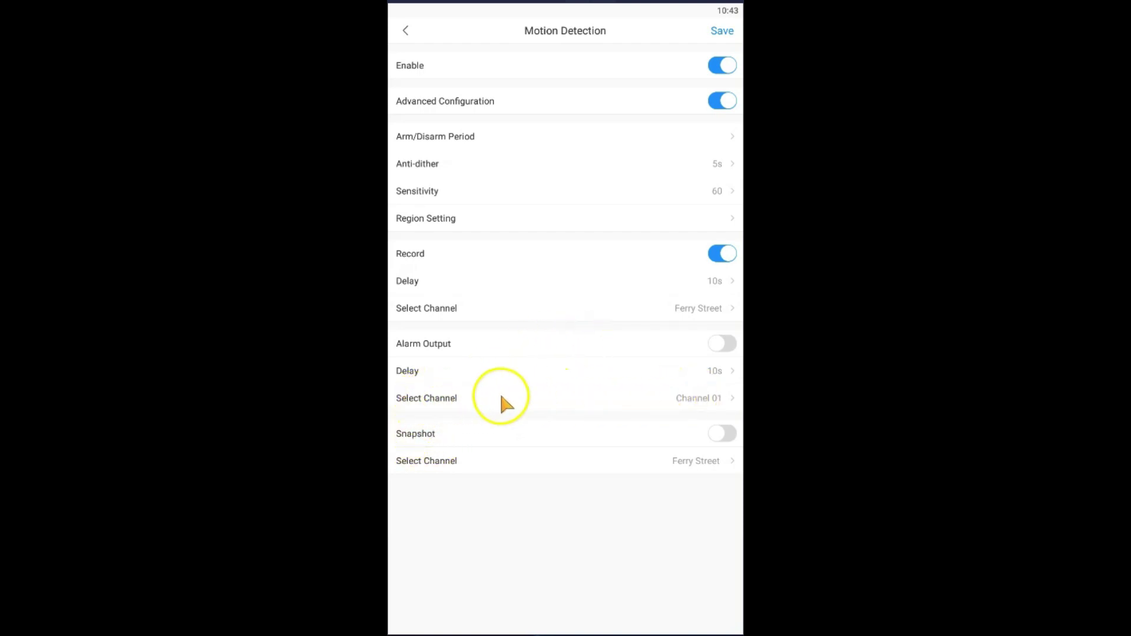
pyautogui.click(437, 398)
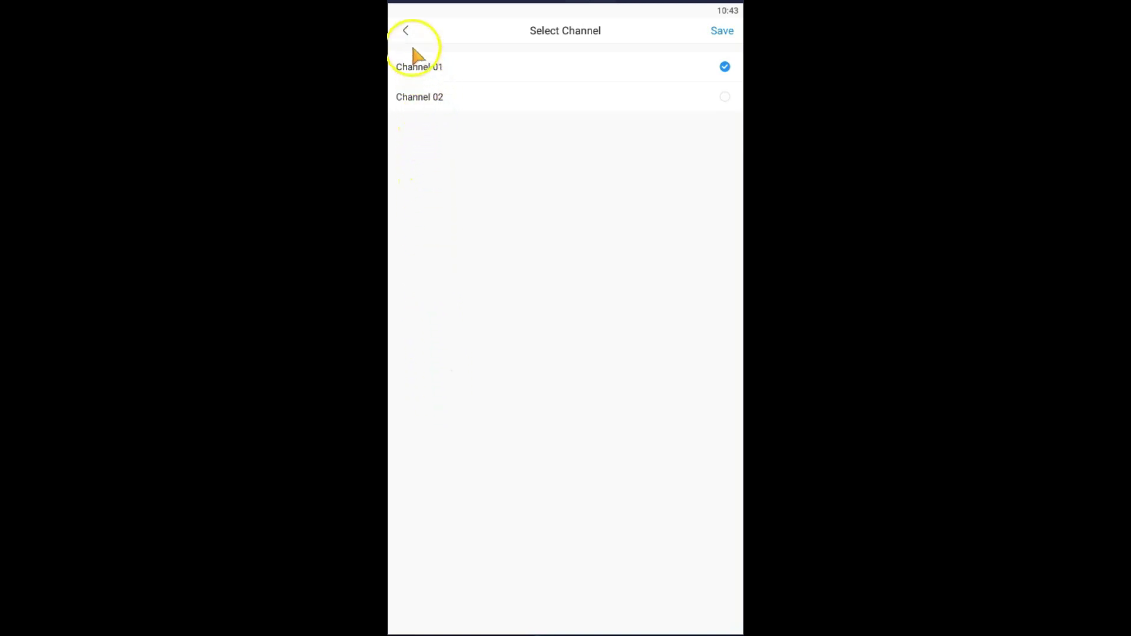
pyautogui.click(405, 30)
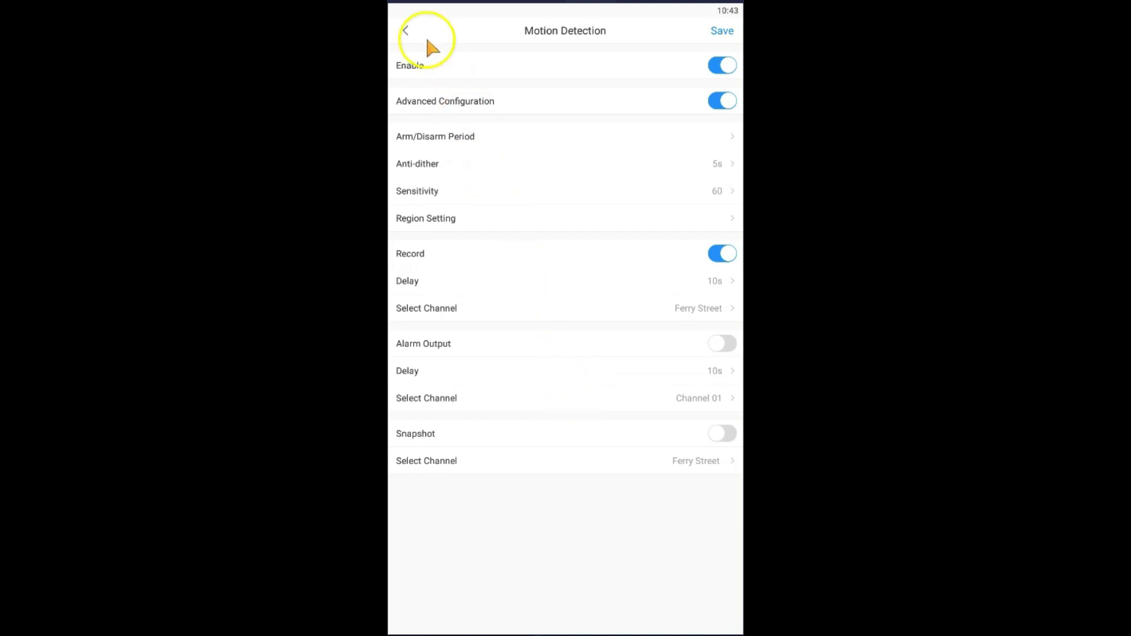
pyautogui.click(406, 29)
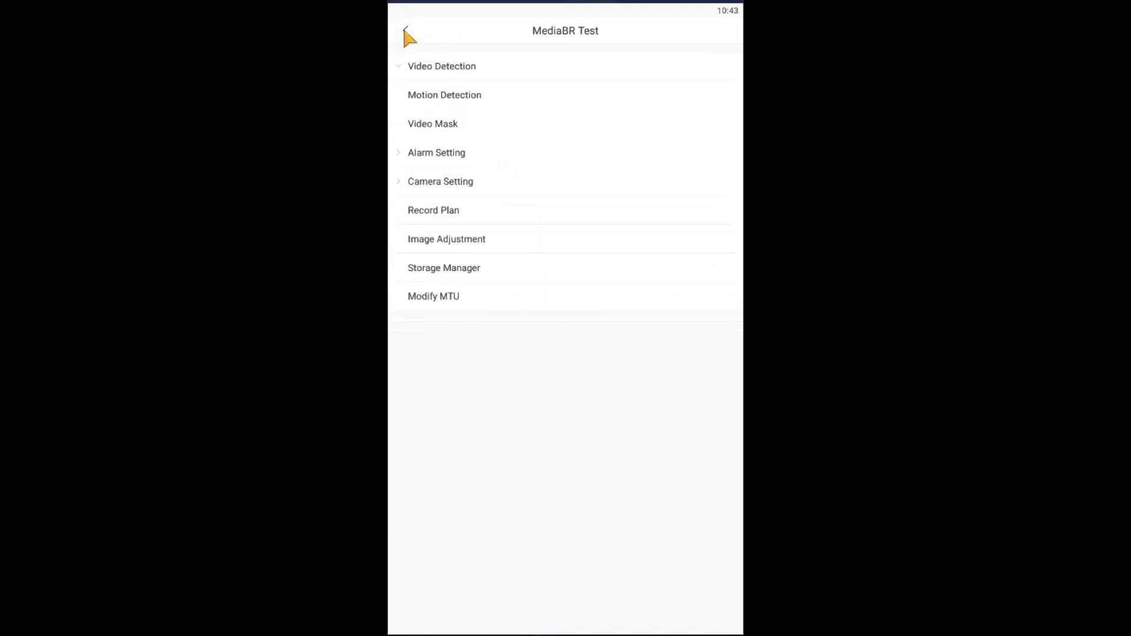
# Back out of the Ferry Street settings pages to the MediaBR Test quad live view
pyautogui.click(404, 30)
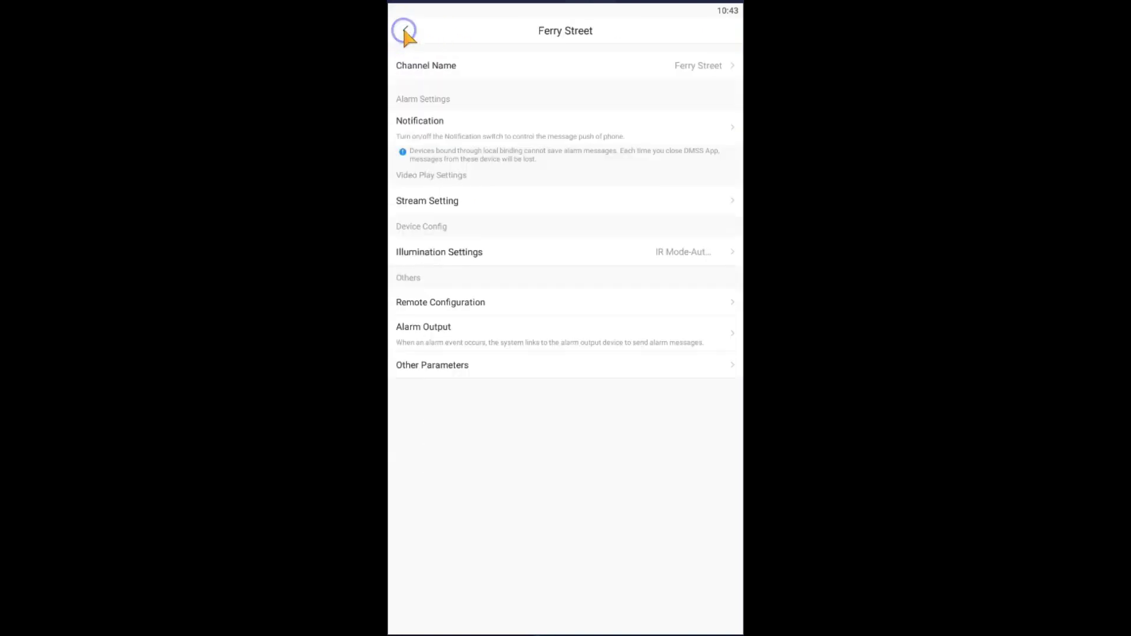
pyautogui.click(404, 30)
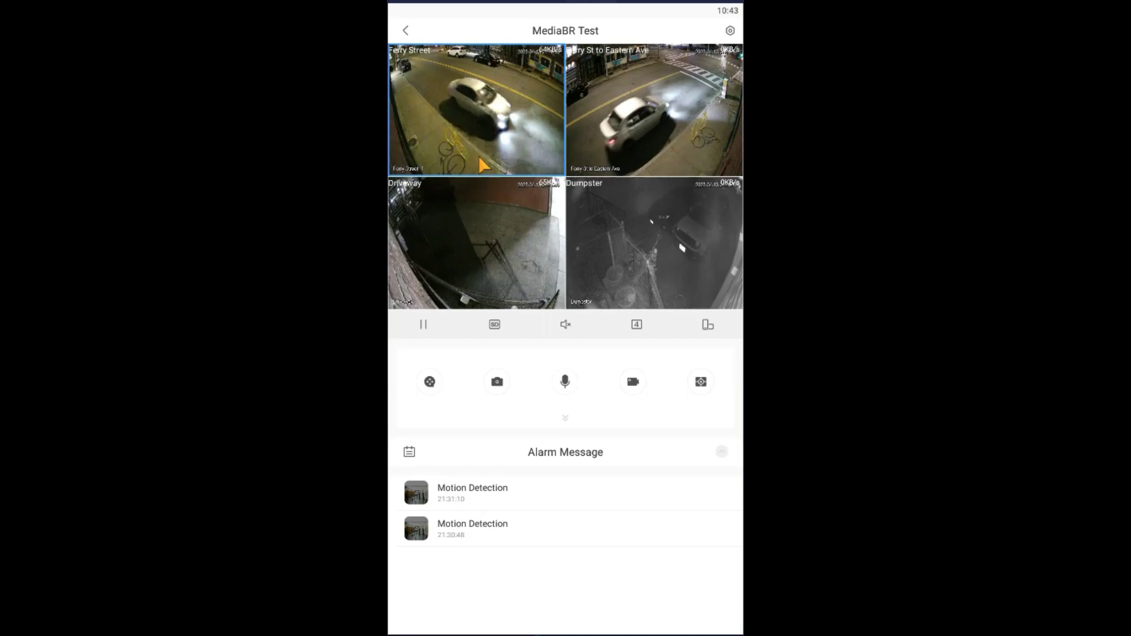
# Select the Ferry St to Eastern Ave camera and open its Remote Configuration with Video Detection expanded
pyautogui.click(638, 118)
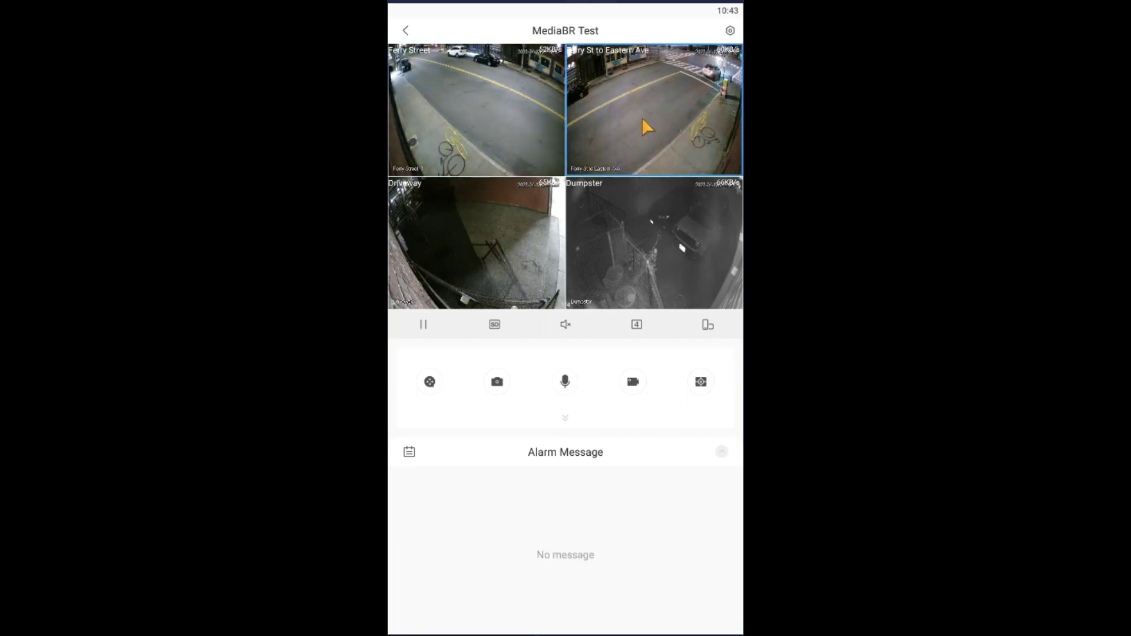
pyautogui.click(730, 30)
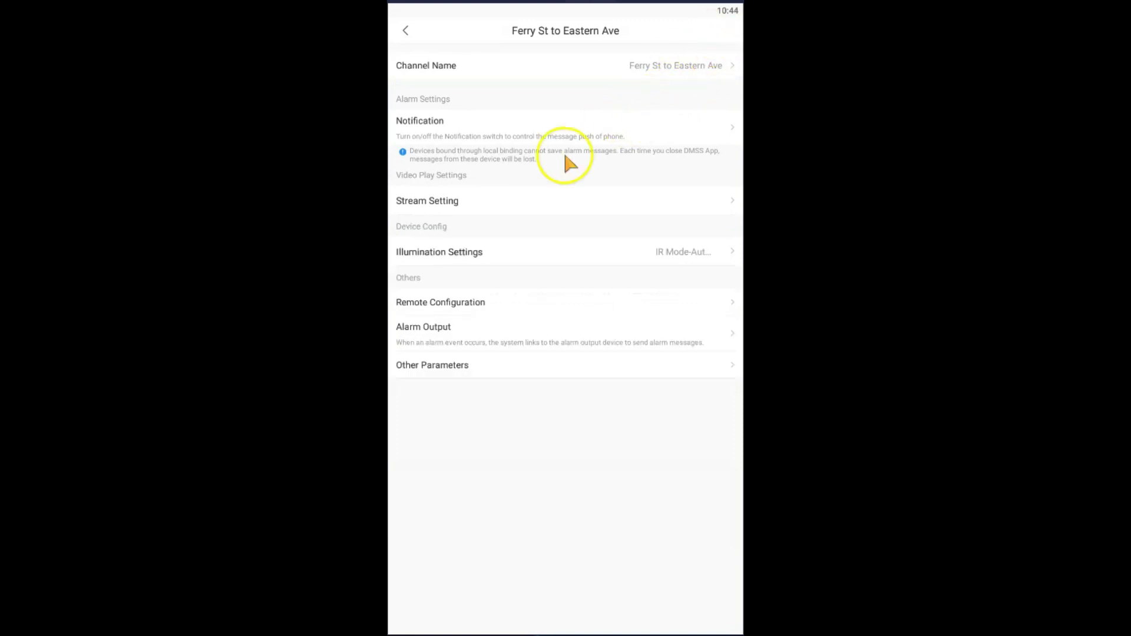
pyautogui.click(424, 304)
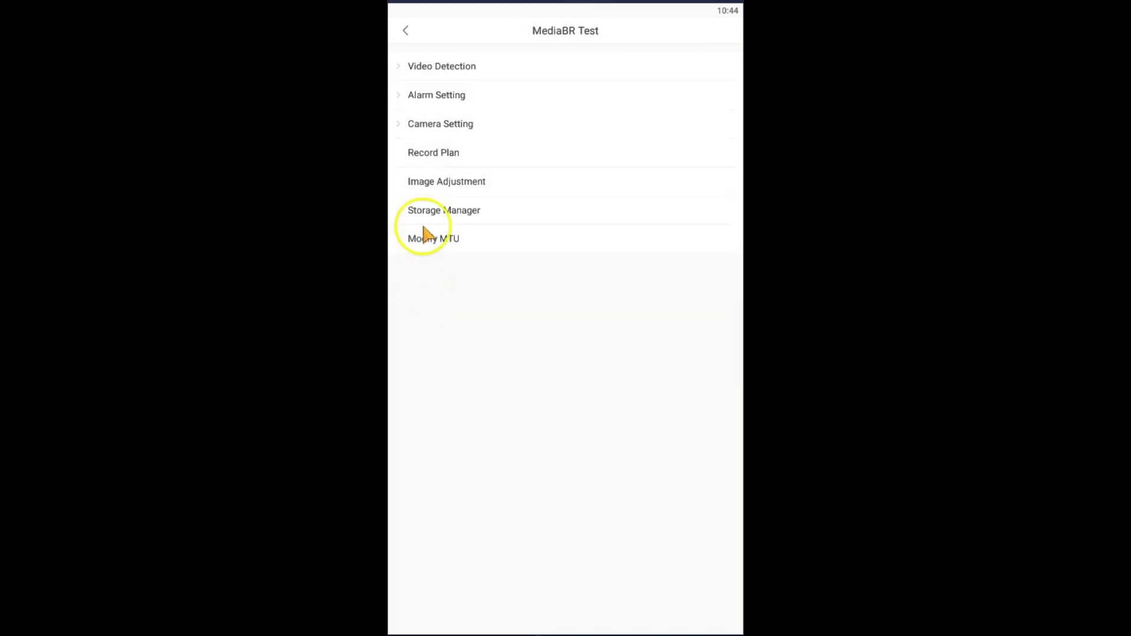
pyautogui.click(424, 61)
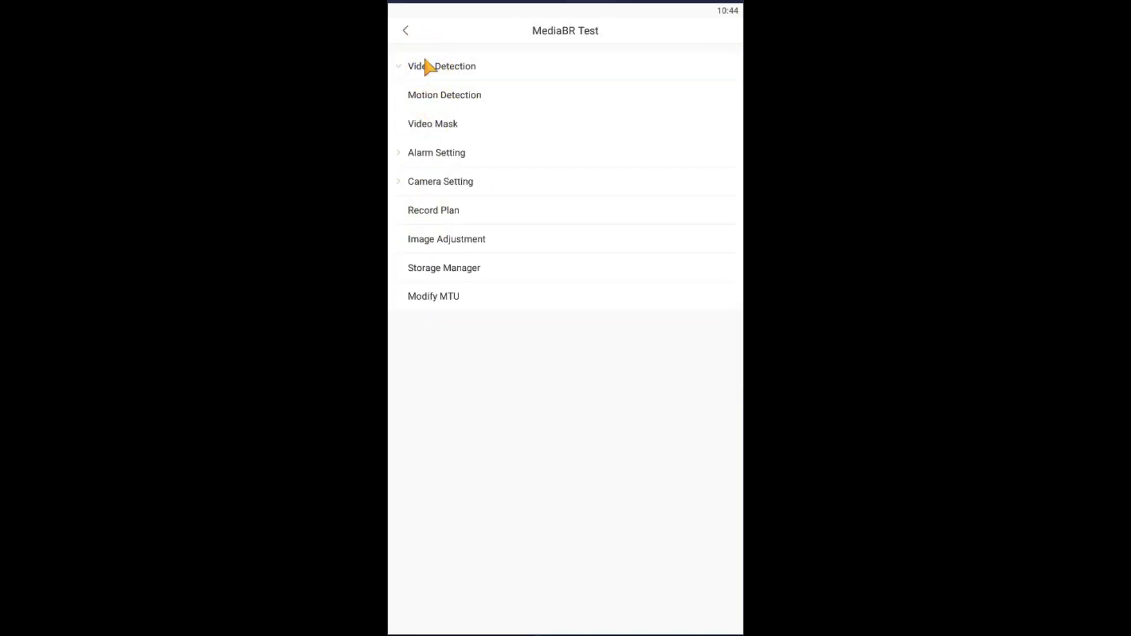
# Open Motion Detection for Ferry St to Eastern Ave, keep Enable on, and turn on Advanced Configuration
pyautogui.click(424, 97)
pyautogui.moveTo(424, 97); pyautogui.dragTo(524, 99)
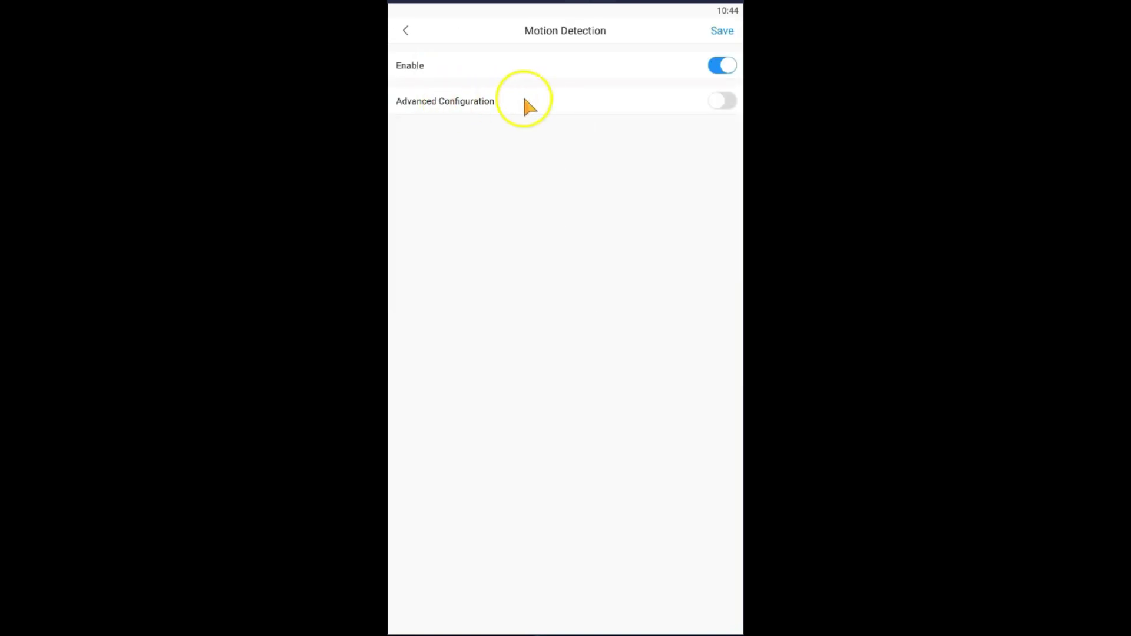
pyautogui.click(718, 101)
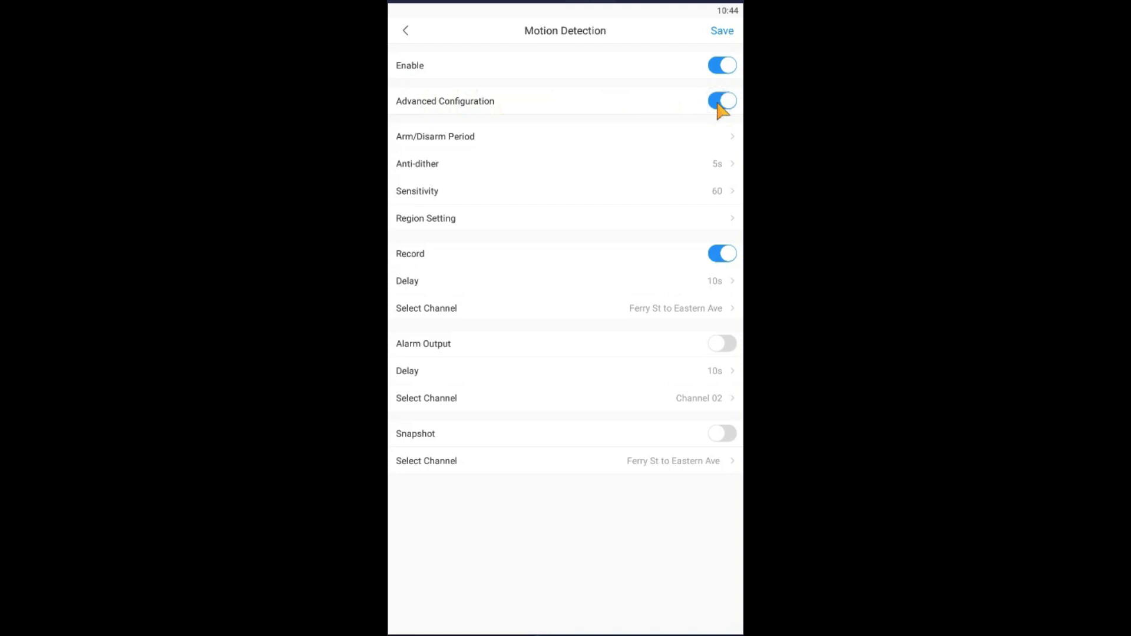
pyautogui.moveTo(436, 206)
pyautogui.mouseDown()
pyautogui.moveTo(425, 221)
pyautogui.moveTo(453, 223)
pyautogui.mouseUp()
# Save the Ferry St to Eastern Ave motion settings and return to the four-camera live view
pyautogui.click(718, 32)
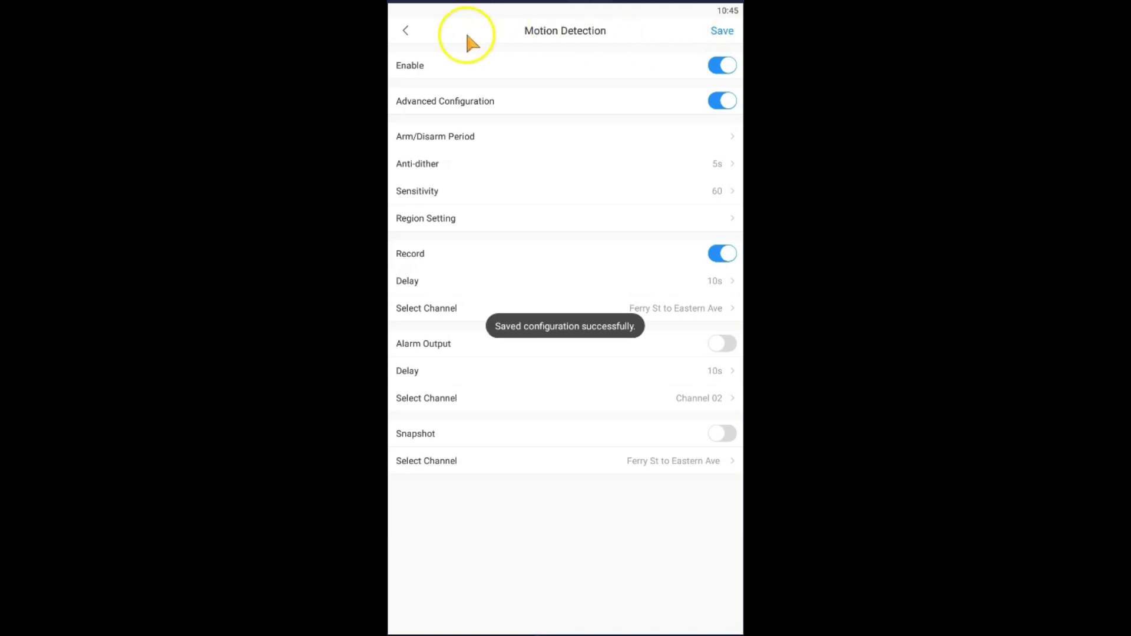
pyautogui.click(406, 31)
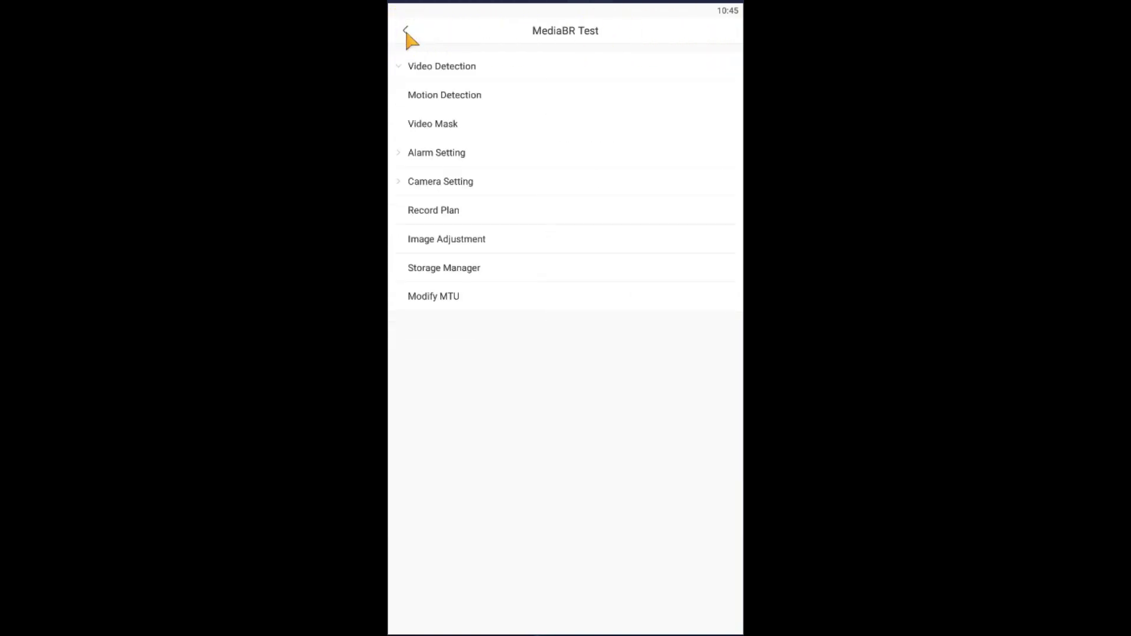
pyautogui.click(405, 32)
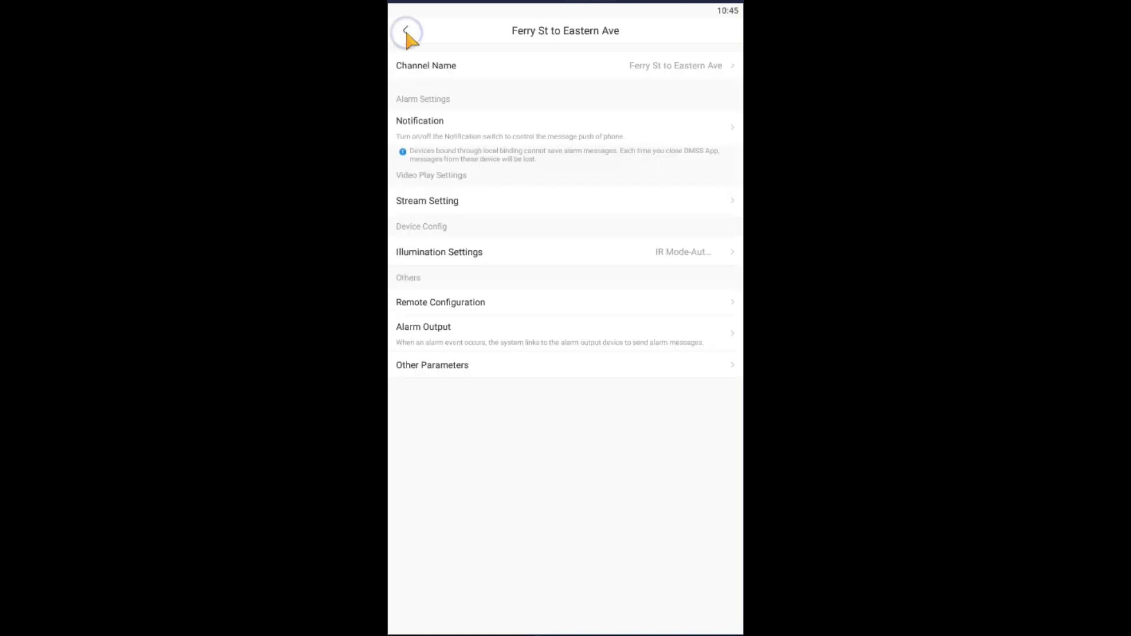
pyautogui.click(406, 33)
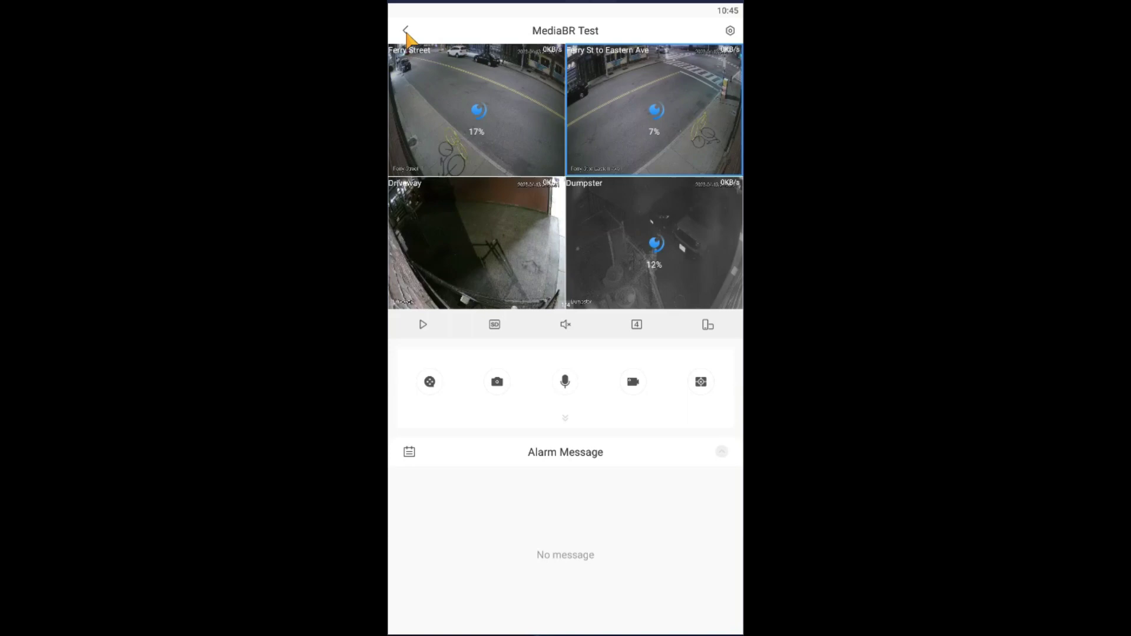
pyautogui.moveTo(538, 20); pyautogui.dragTo(549, 113)
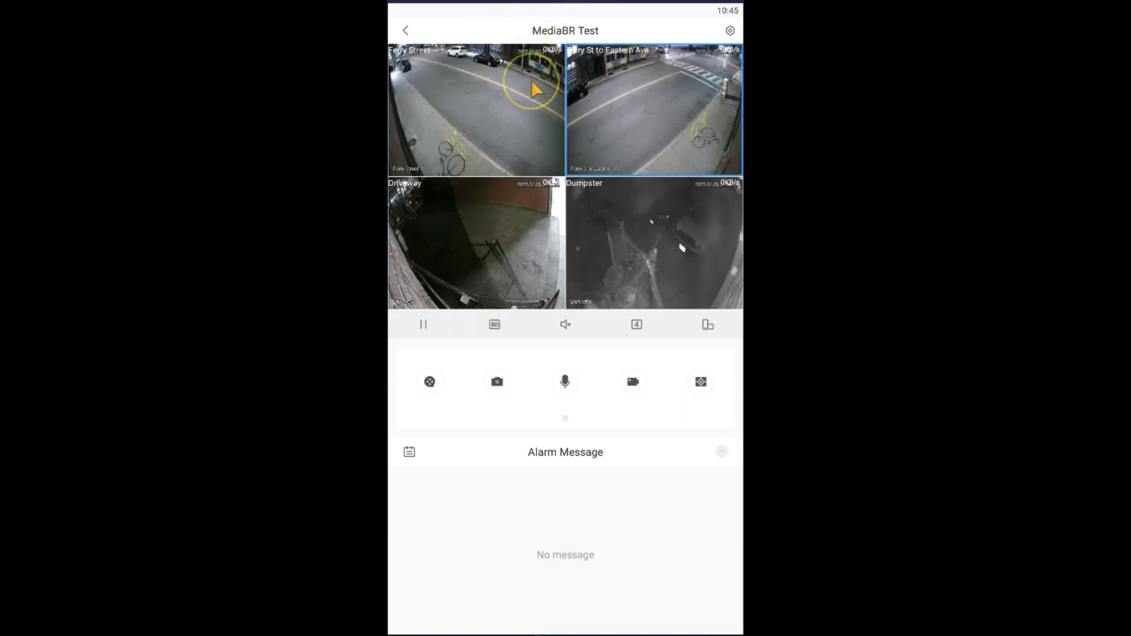